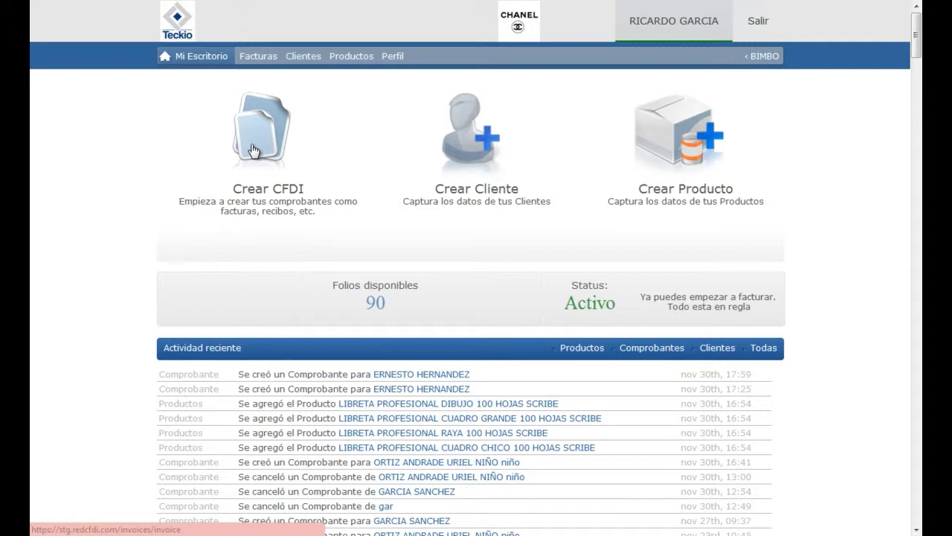
Step: Start a new CFDI invoice for the company BIMBO
click(258, 56)
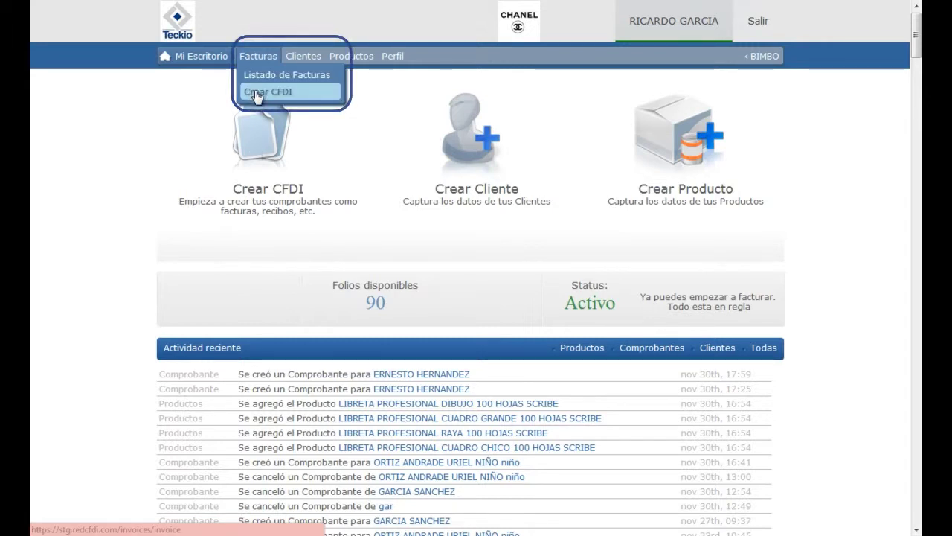
click(265, 147)
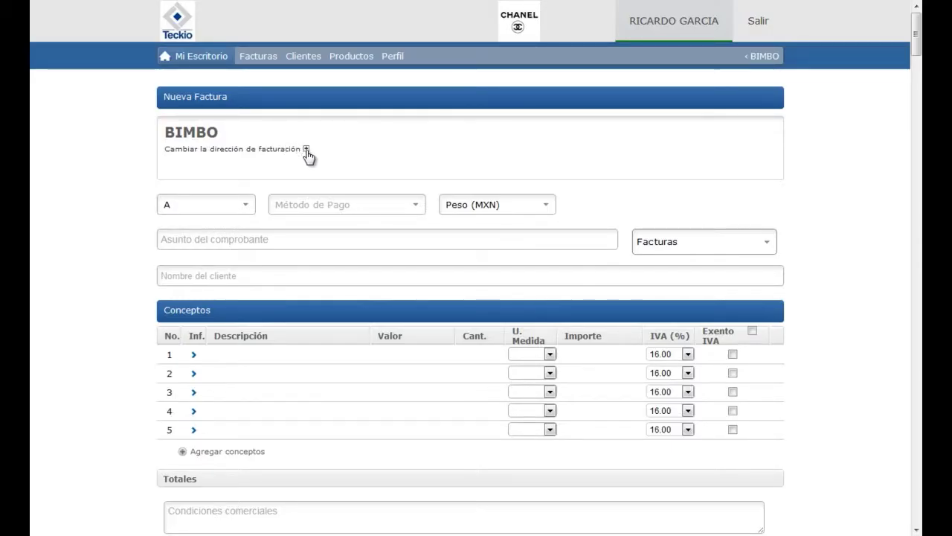
Step: Choose Municipio: Toluca as the billing address and A as the invoice series
click(305, 150)
click(310, 165)
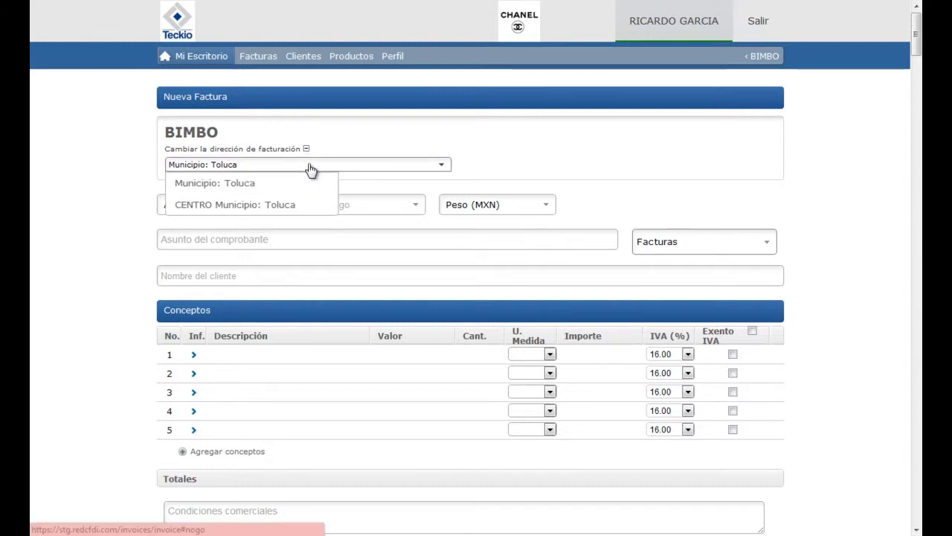
click(280, 193)
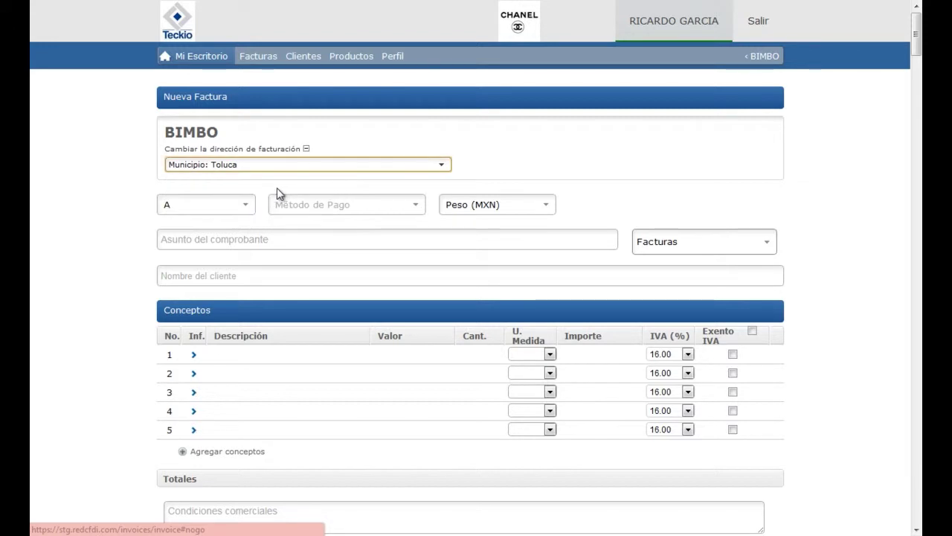
click(237, 212)
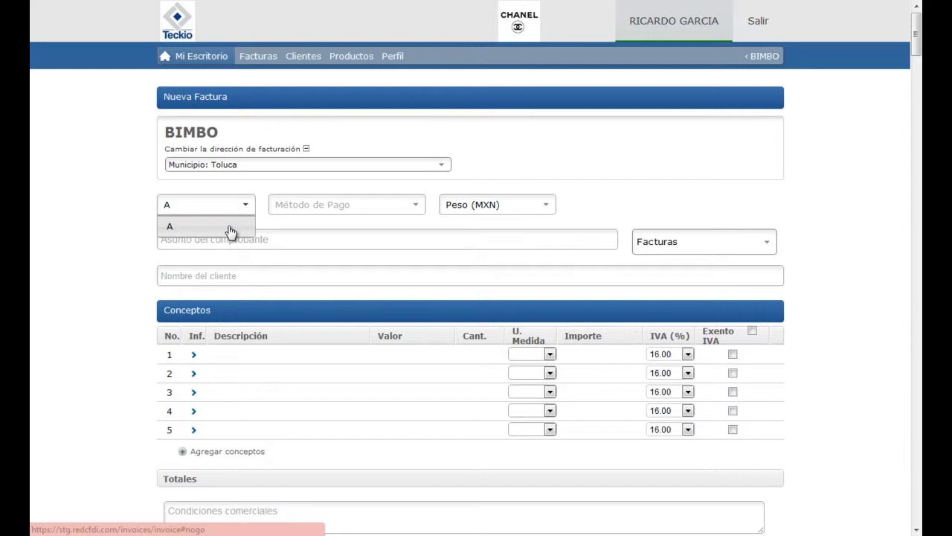
click(230, 232)
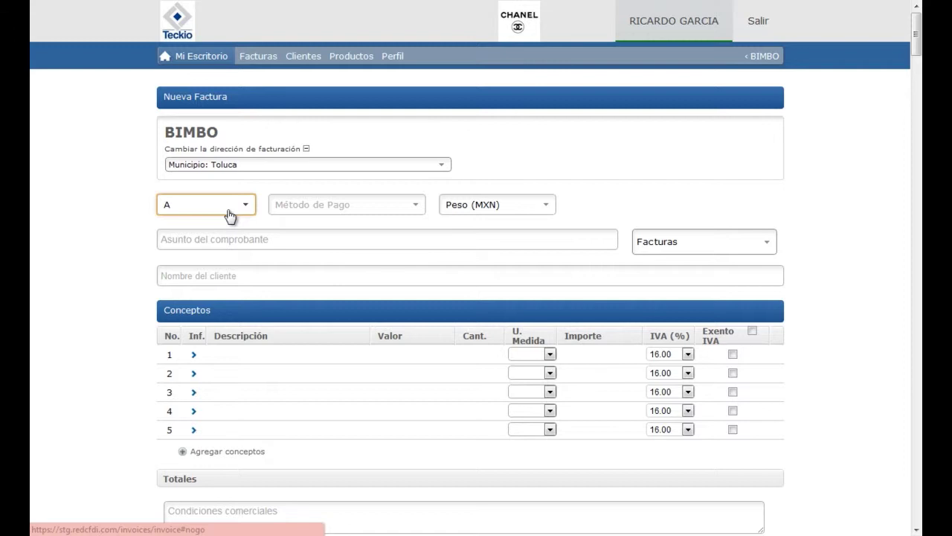
Step: Set the payment method to Cheque and enter the account number that goes with it
click(339, 212)
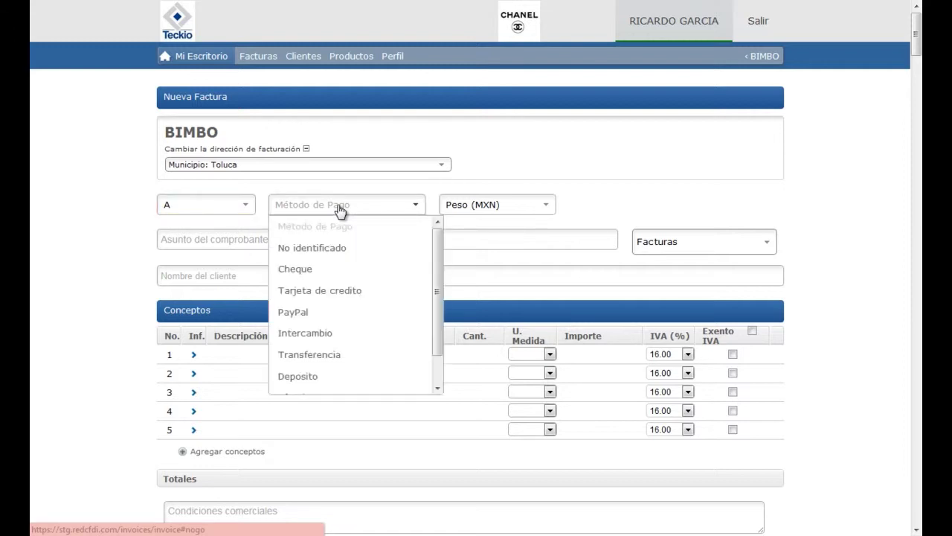
click(314, 271)
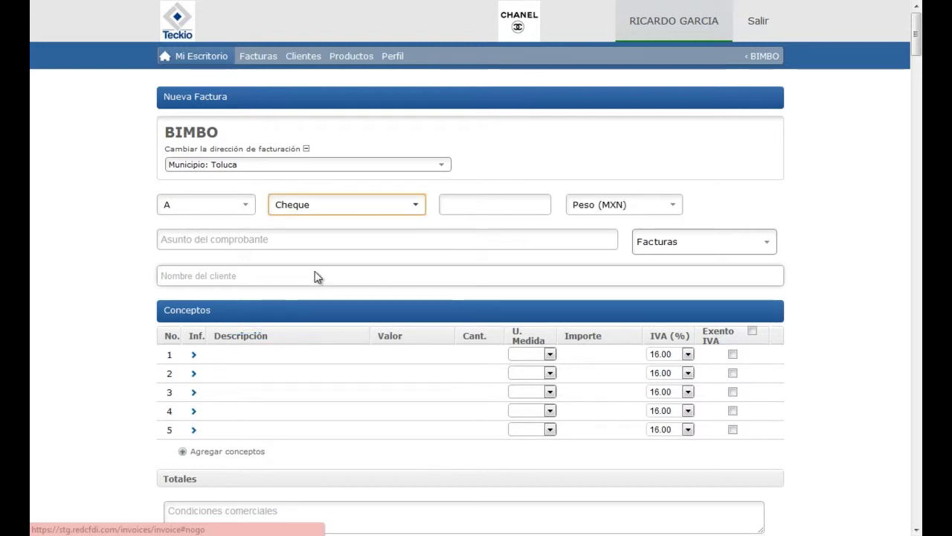
click(474, 208)
text(123)
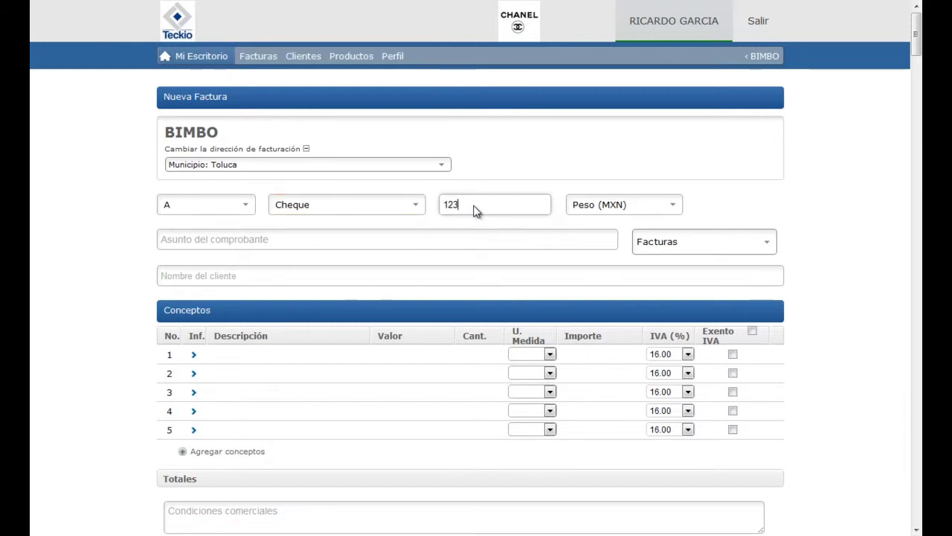
text(4)
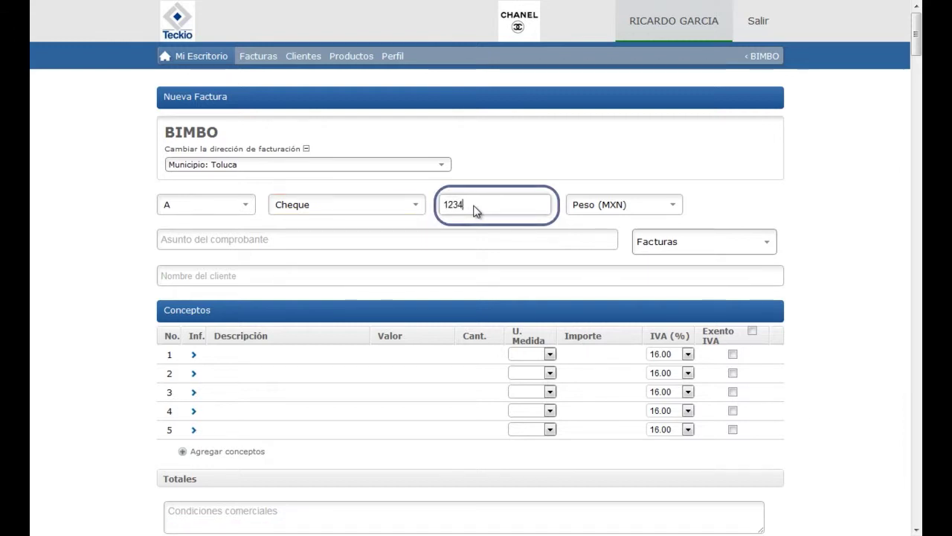
text(-234)
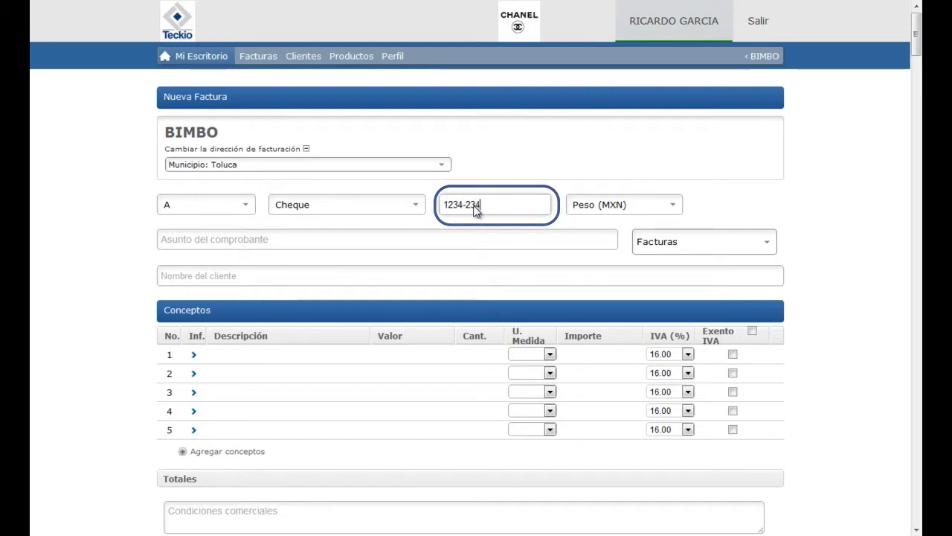
text(5-789)
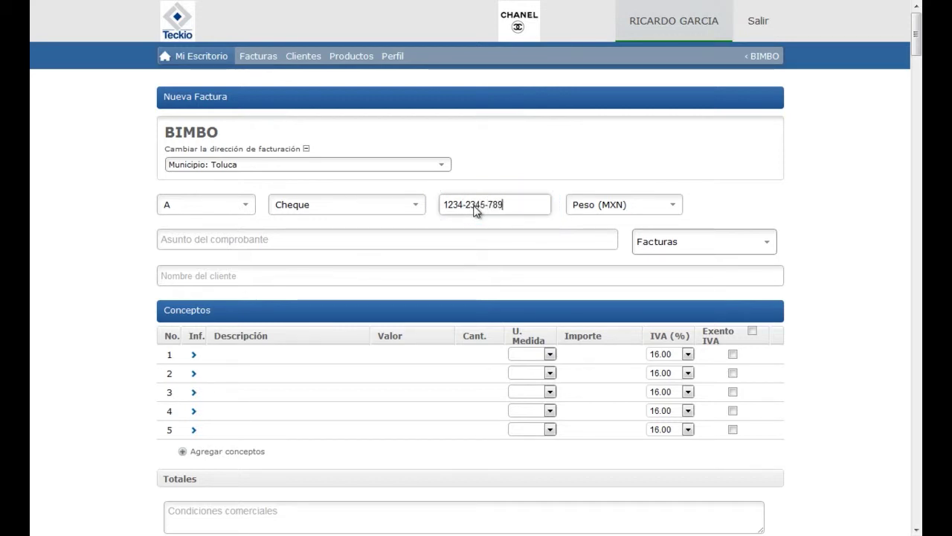
text(0)
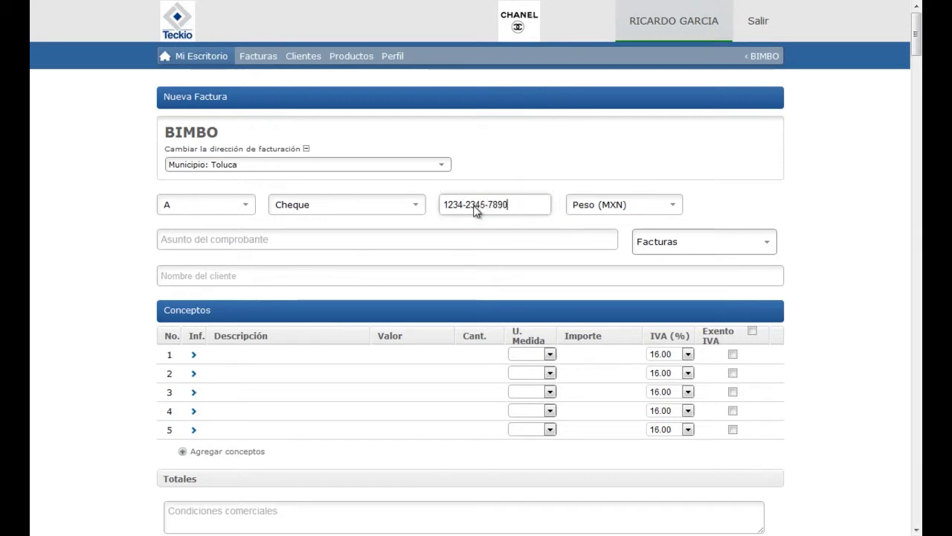
Step: Try the Dolar (USD) currency with an exchange rate of 13, and return the currency to Peso (MXN)
click(614, 208)
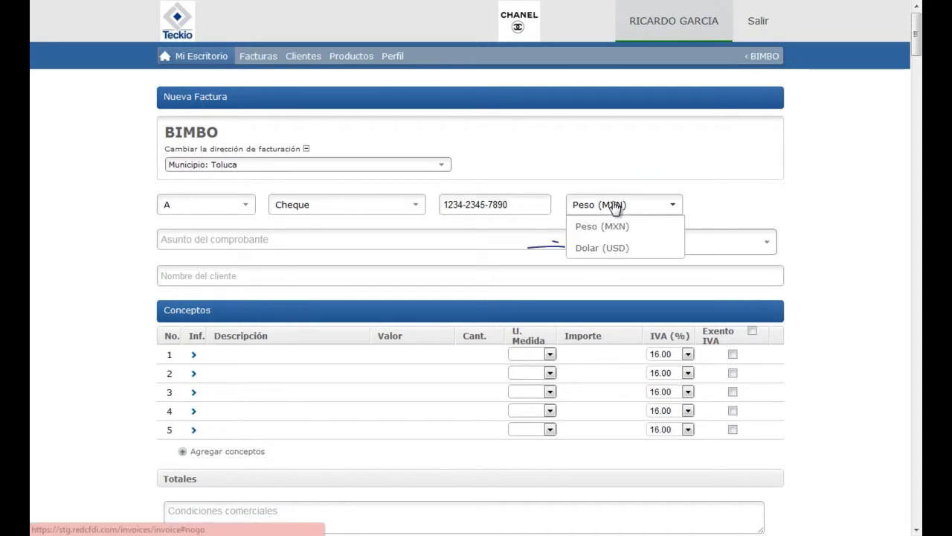
click(603, 251)
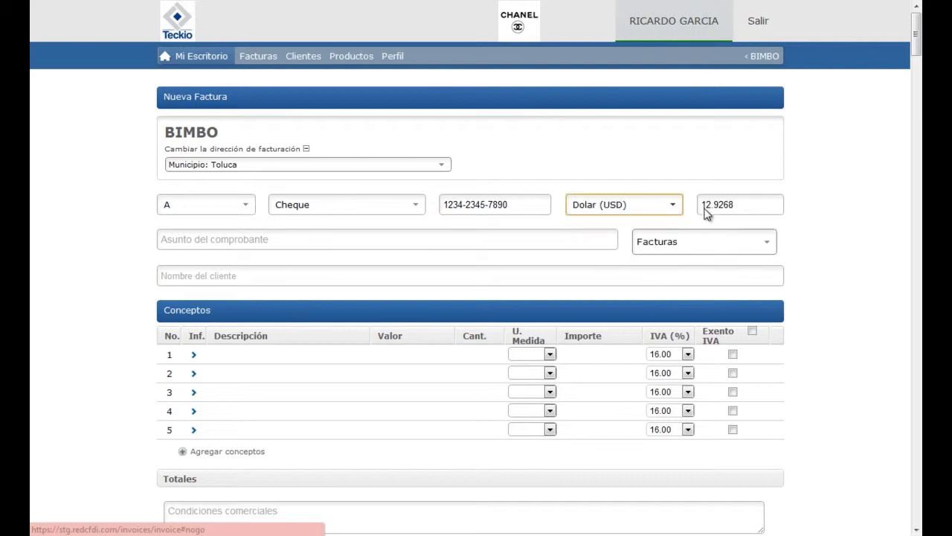
click(743, 203)
drag(727, 208, 702, 209)
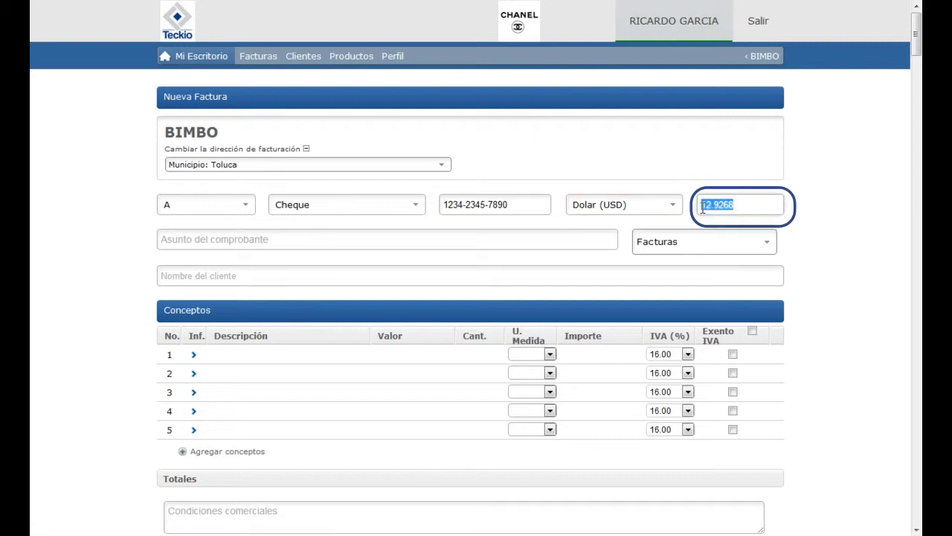
text(13)
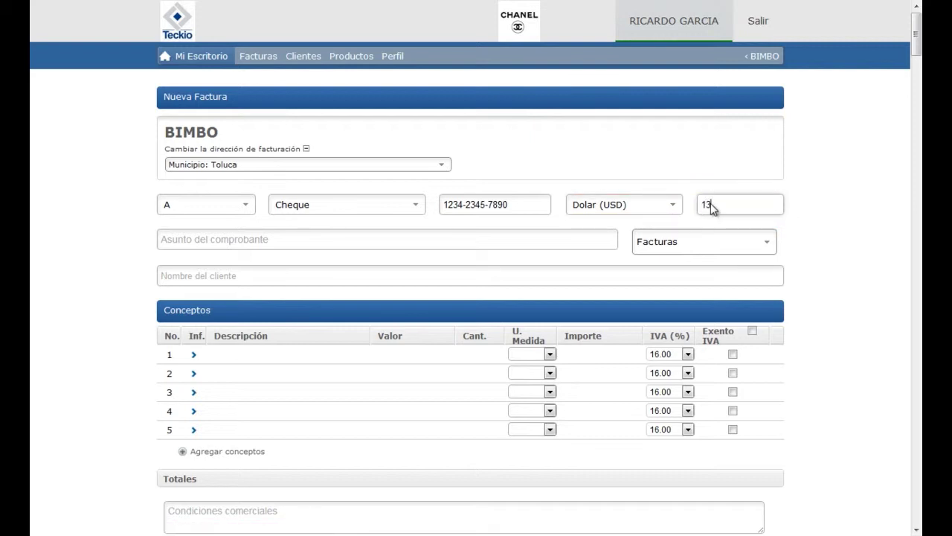
click(674, 206)
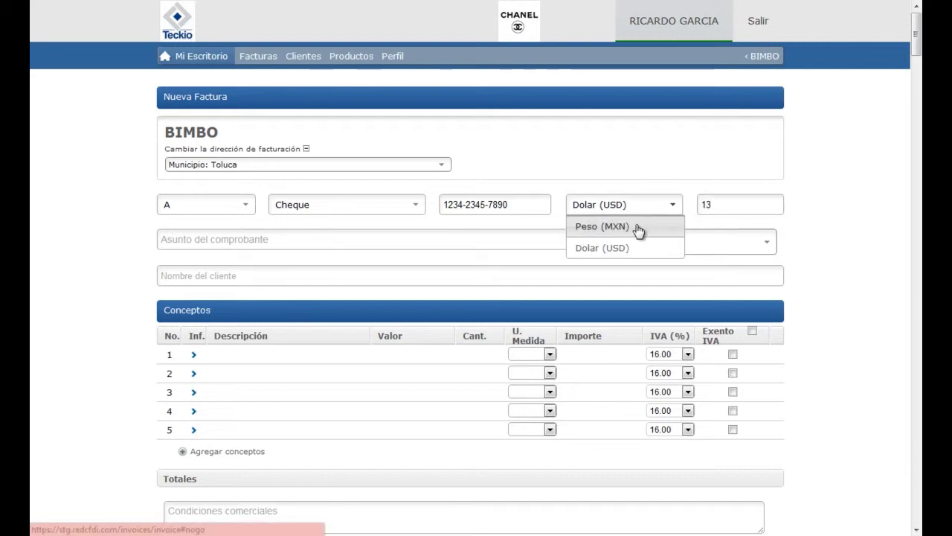
click(638, 230)
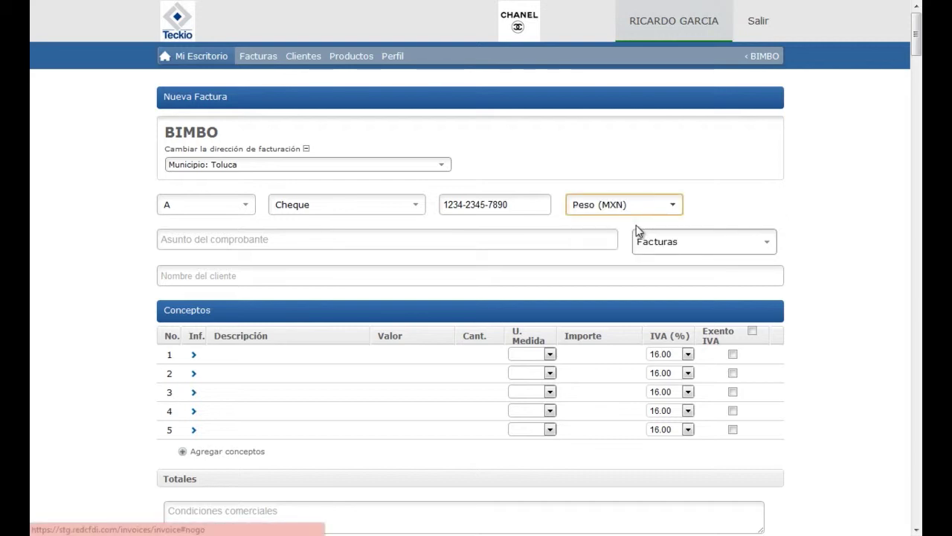
Step: Enter FACTURA DE EJEMPLO as the subject of the invoice
click(288, 242)
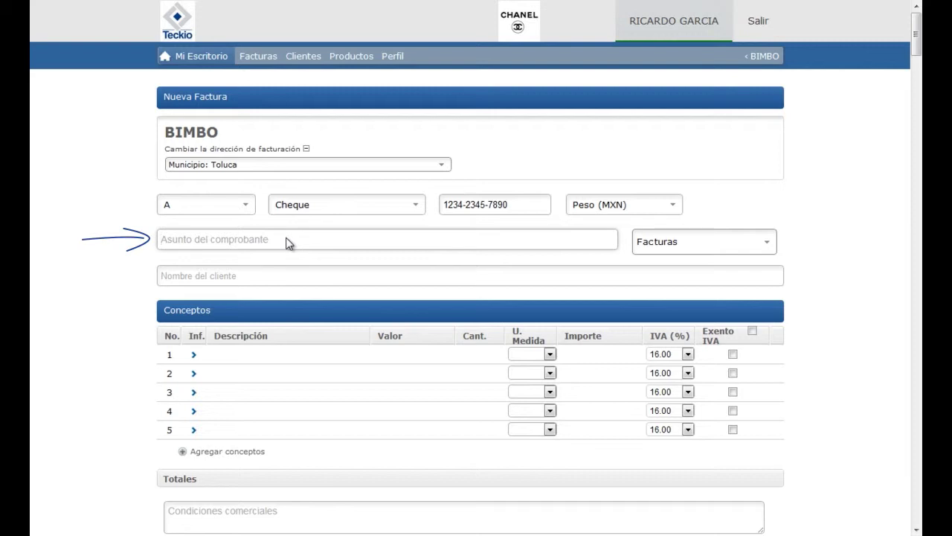
text(FACTU)
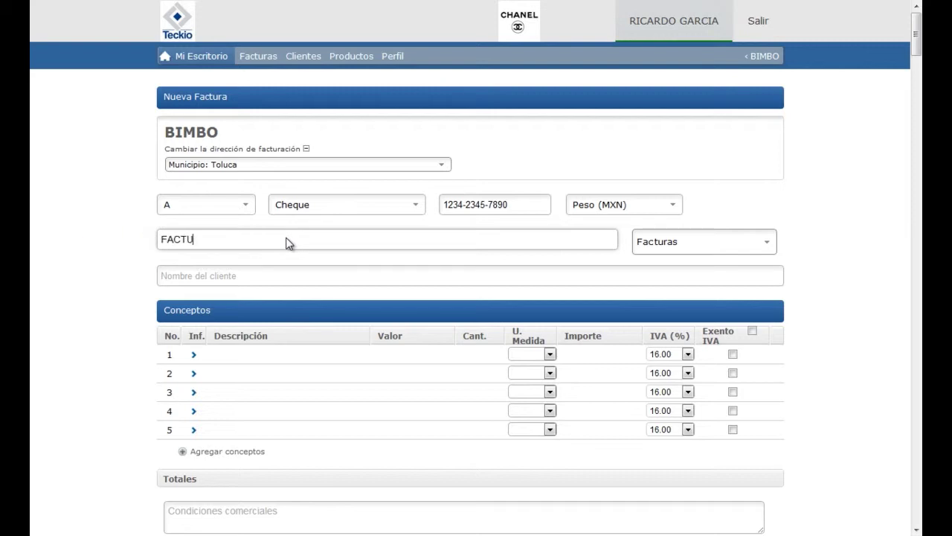
text(RA DE EJEMPLO)
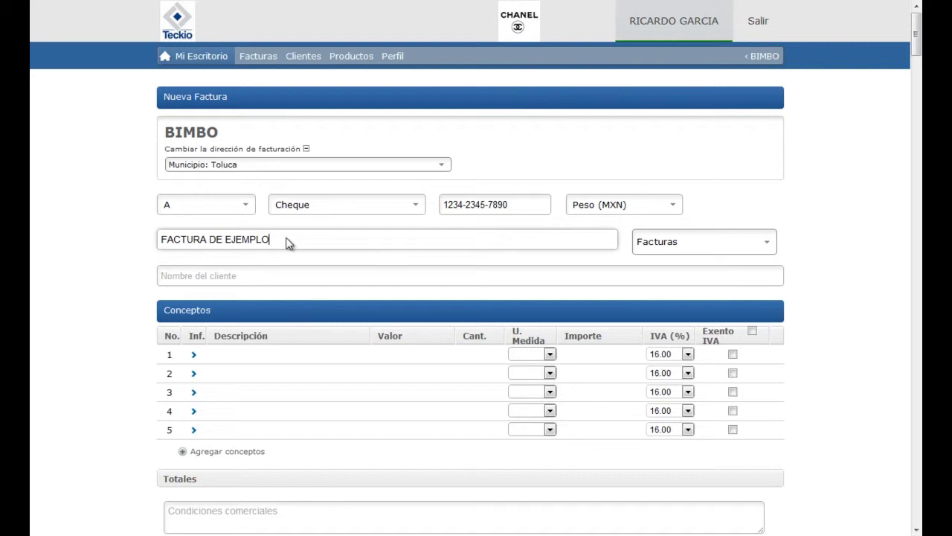
Step: Look through the available document types and choose Facturas for this document
click(673, 247)
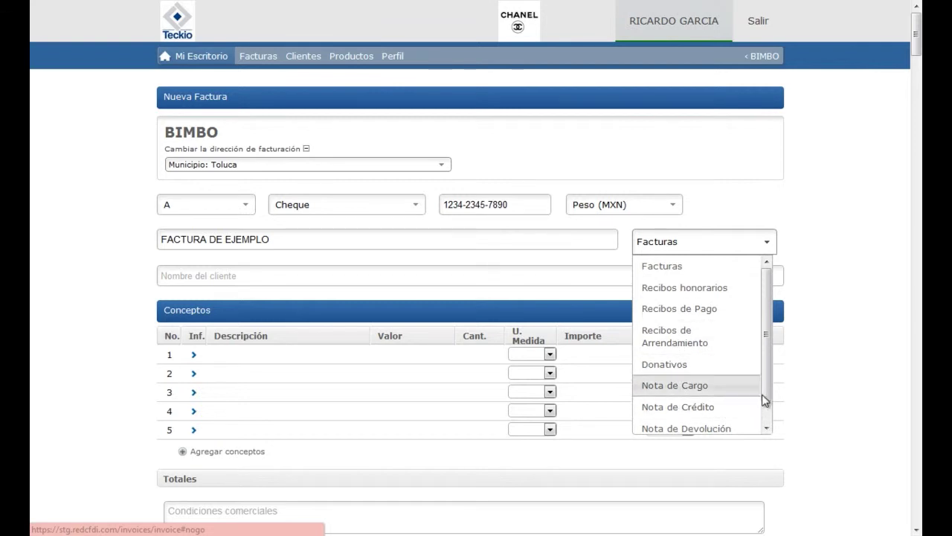
scroll(766, 413, down, 1)
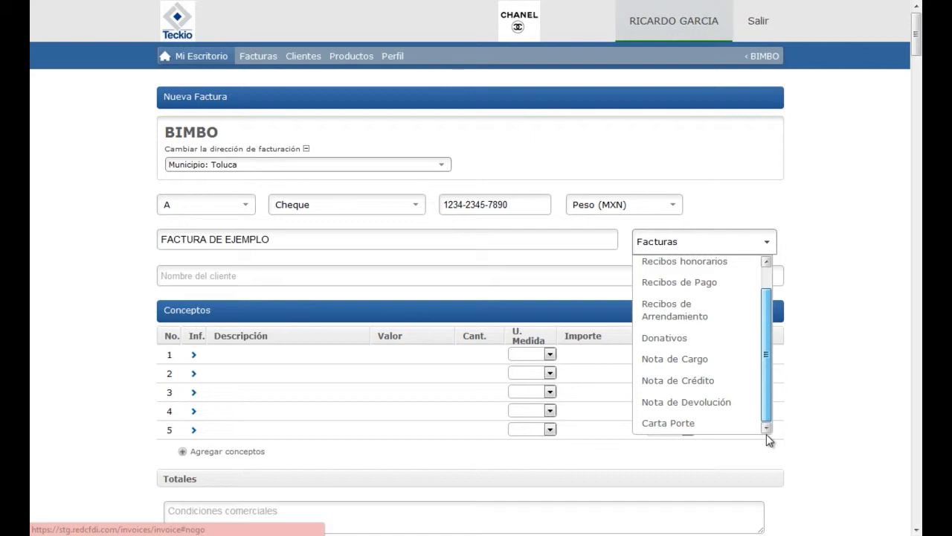
scroll(765, 385, up, 1)
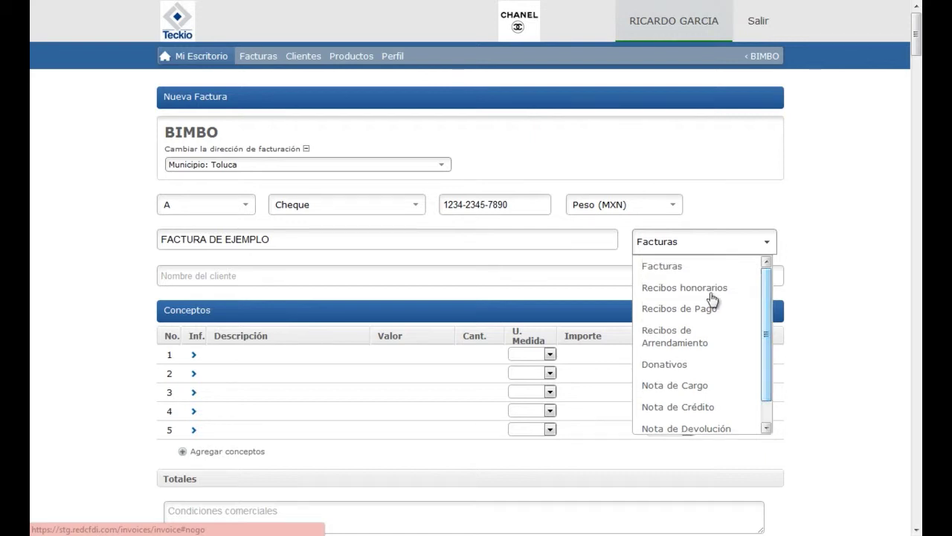
click(661, 274)
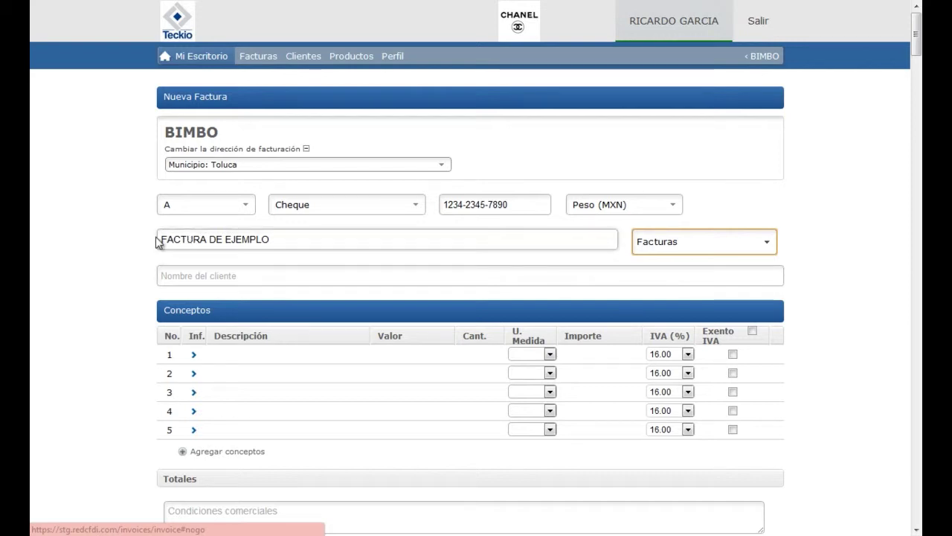
Step: Find a registered customer by part of the name and assign the first match to the invoice
click(196, 279)
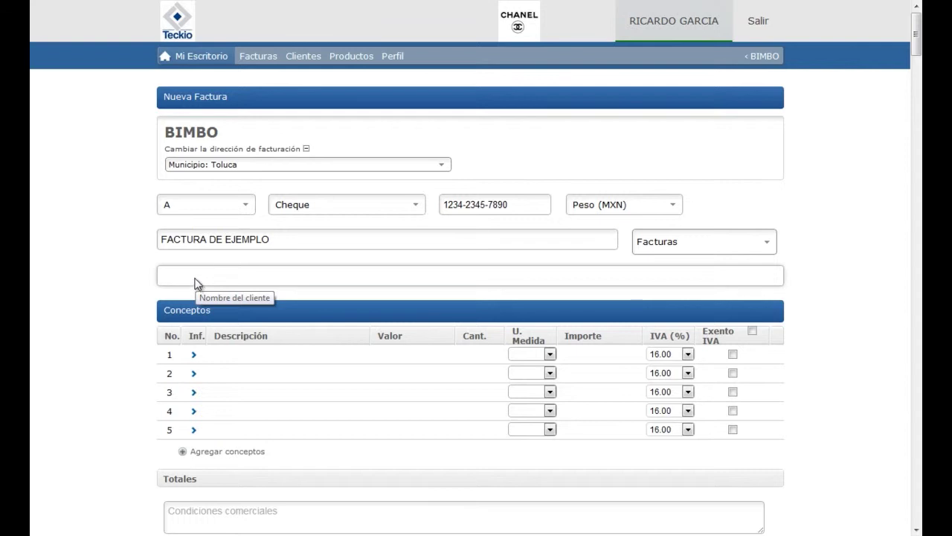
text(ANDR)
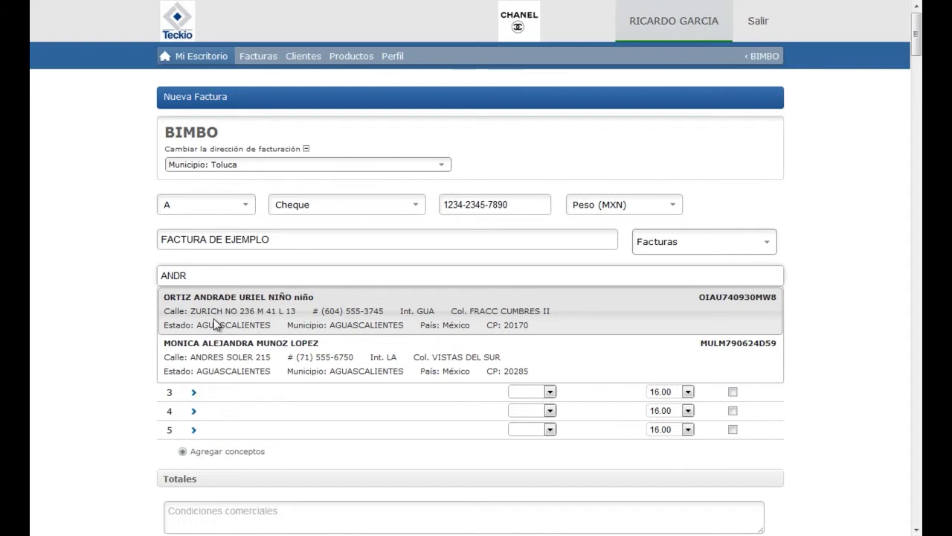
click(214, 318)
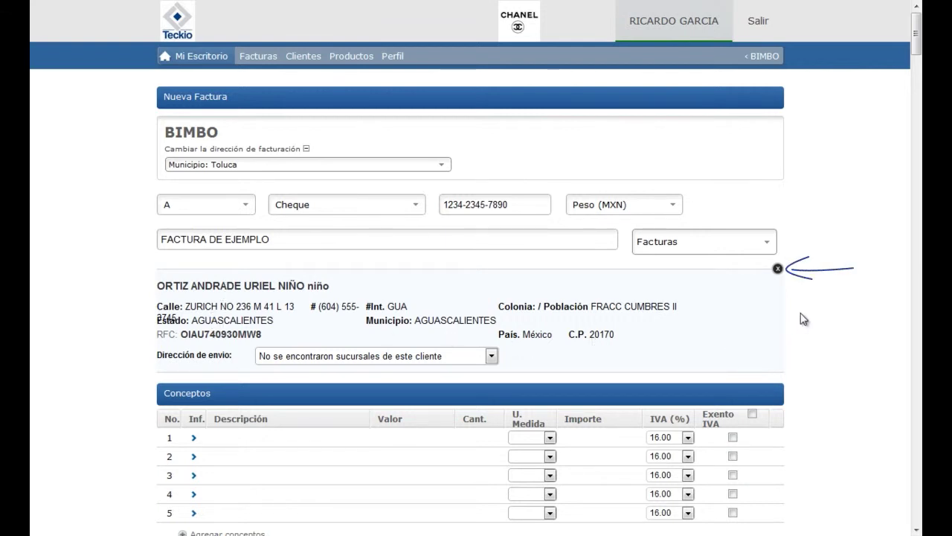
Step: Remove the assigned customer, try entering an unregistered customer's name, and dismiss the new customer data form
click(778, 268)
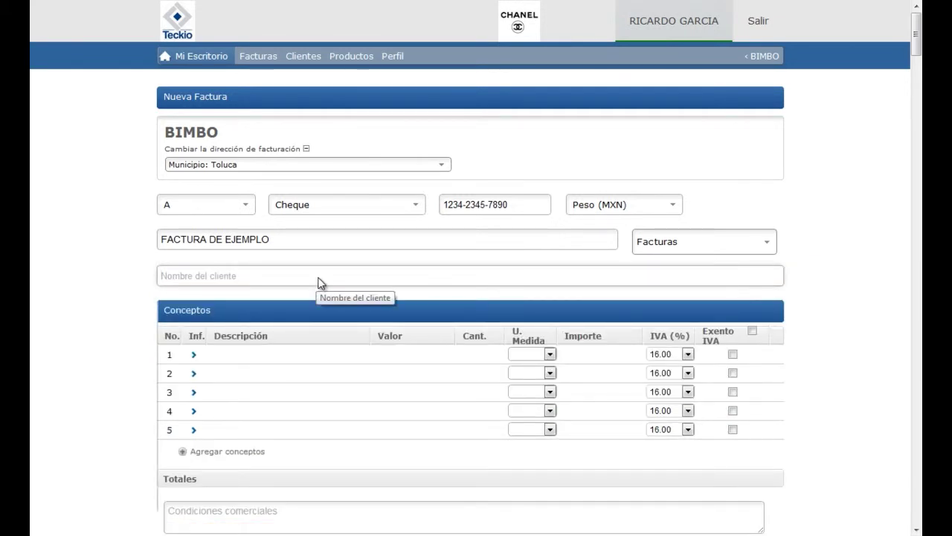
click(317, 276)
text(FERNANDONombre del cliente)
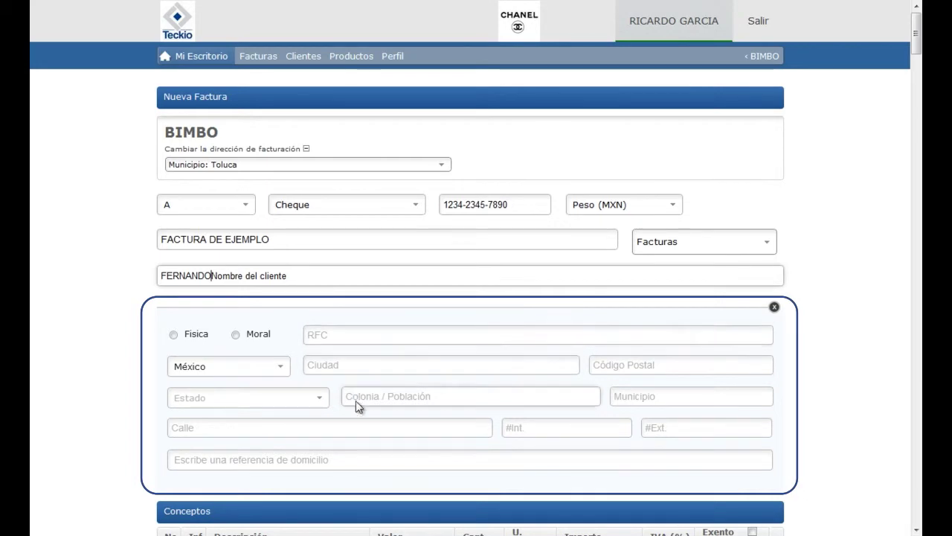
click(776, 311)
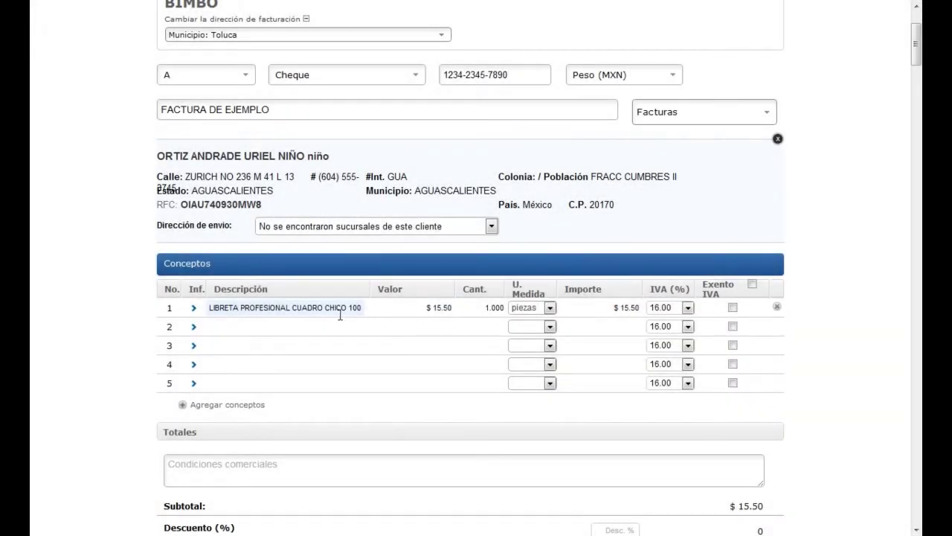
key(Tab)
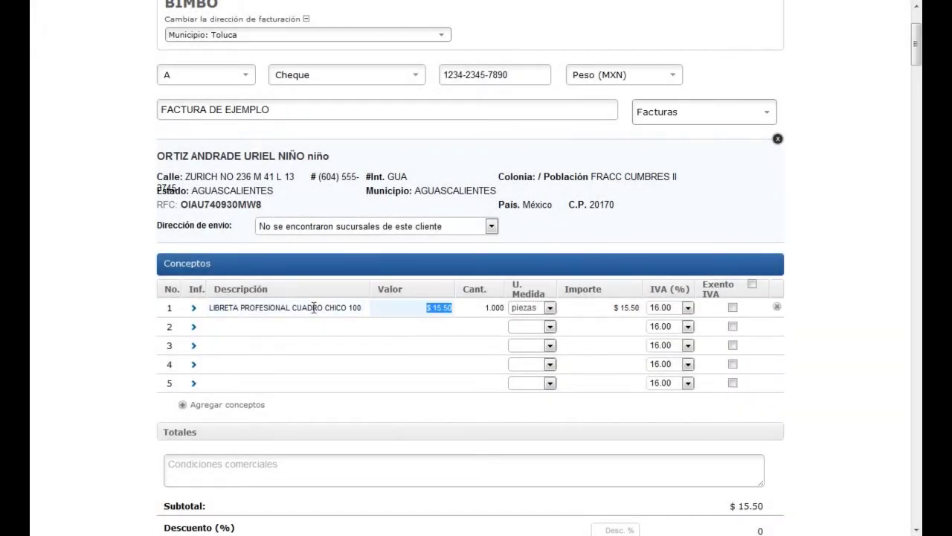
key(Tab)
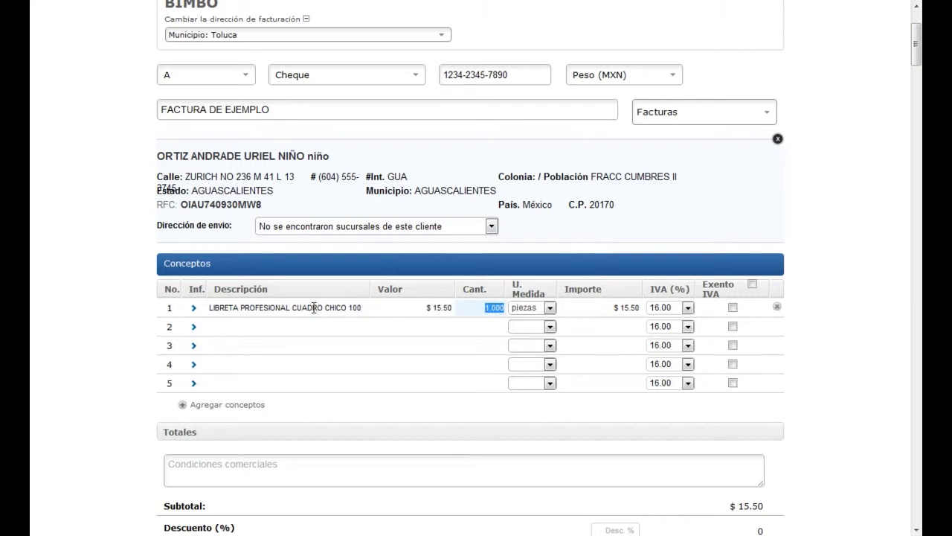
click(548, 310)
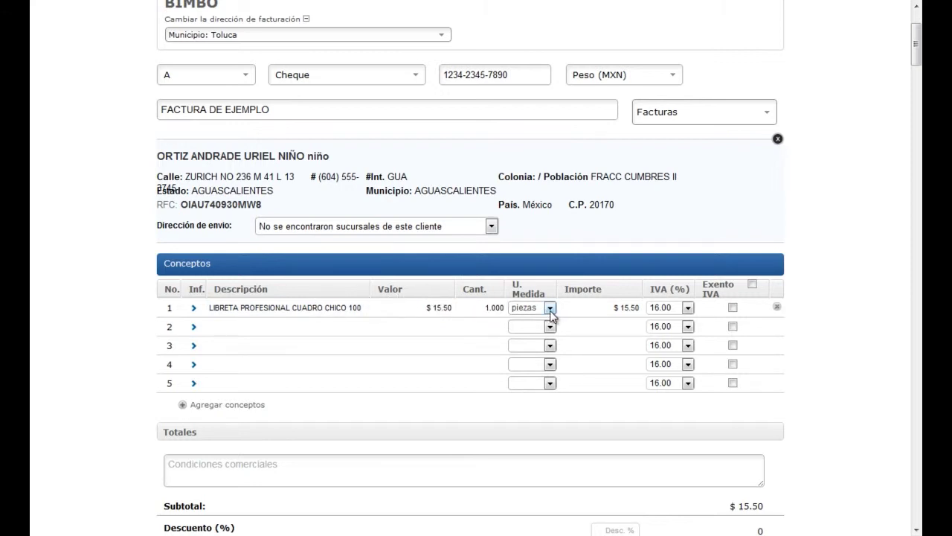
Step: Add the registered product LIBRETA PROFESIONAL CUADRO GRANDE 100 HOJAS SCRIBE as the second line item with a quantity of 4
click(308, 327)
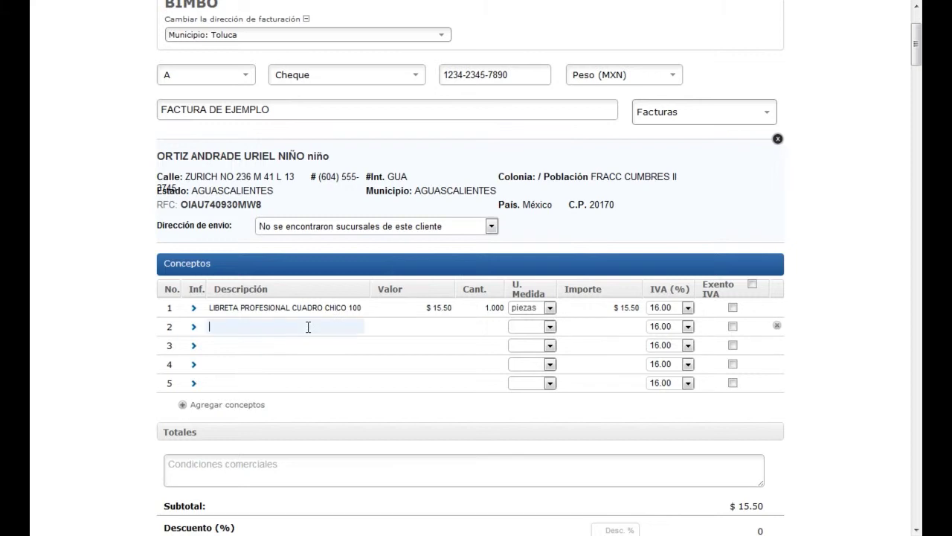
text(LIBRETA)
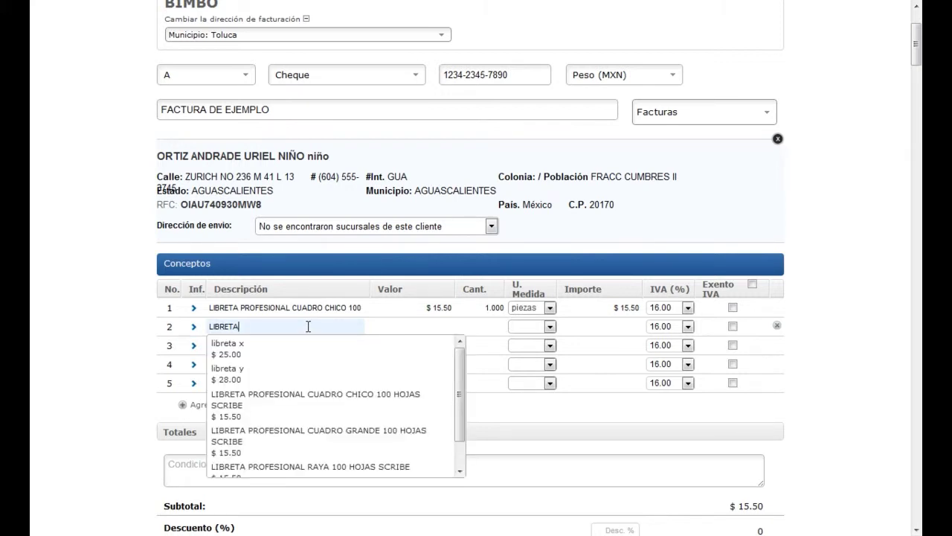
click(325, 430)
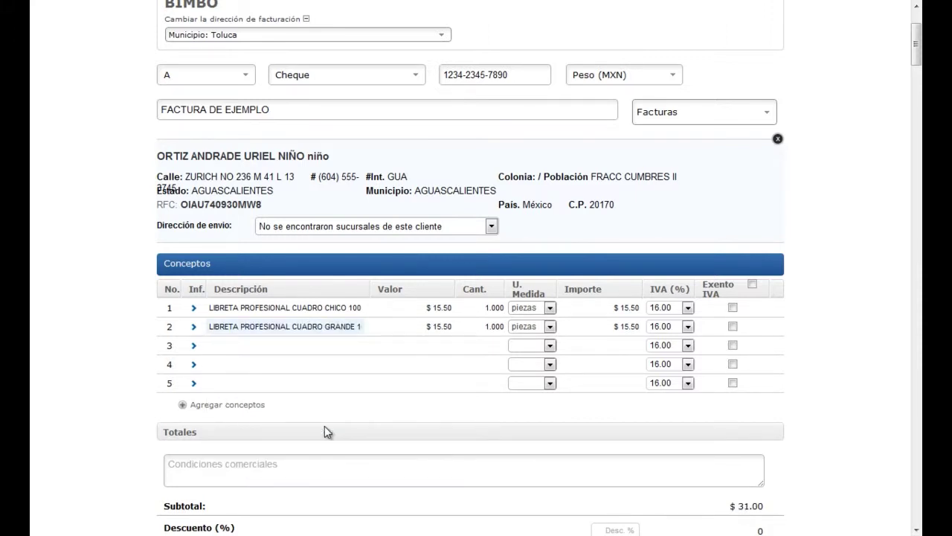
key(Tab)
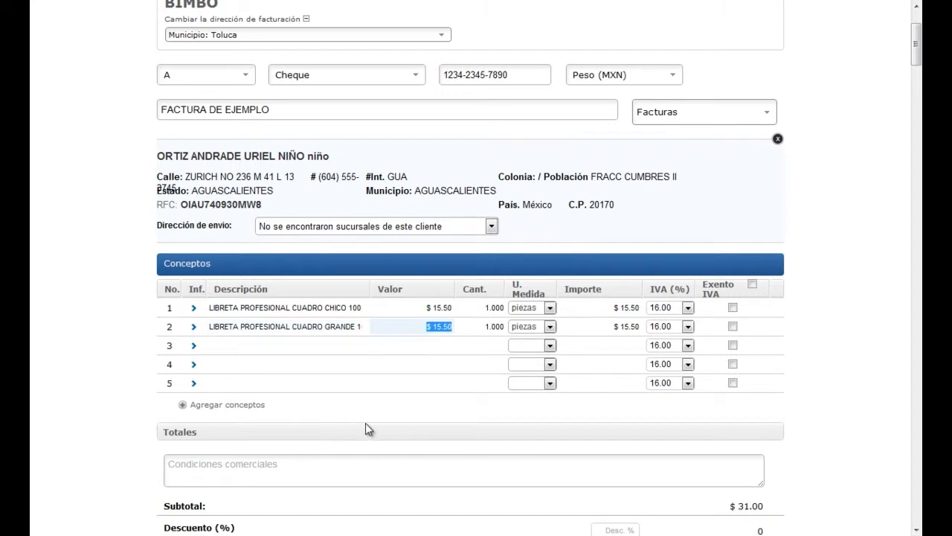
key(Tab)
text(4)
key(Tab)
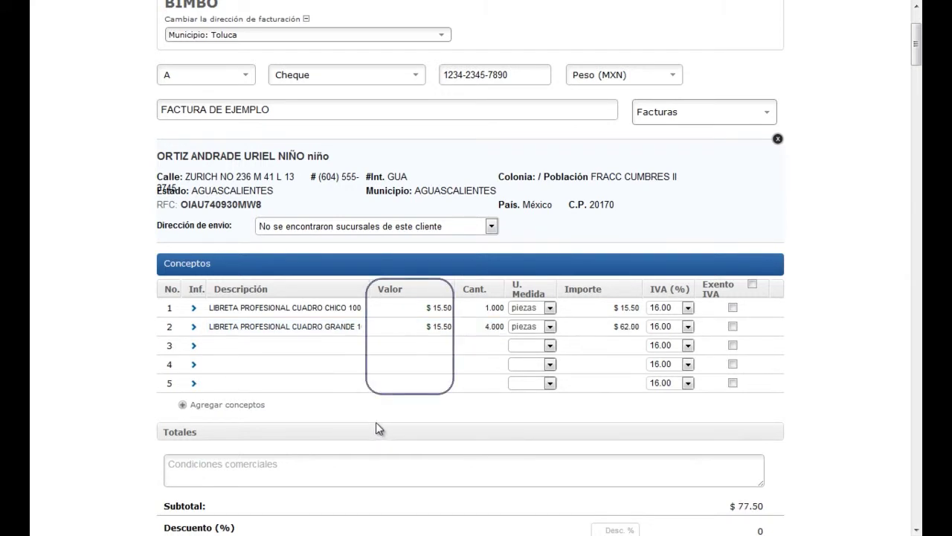
Step: Add the registered product pluma as the third line item with a quantity of 10
click(228, 343)
text(PLUMA)
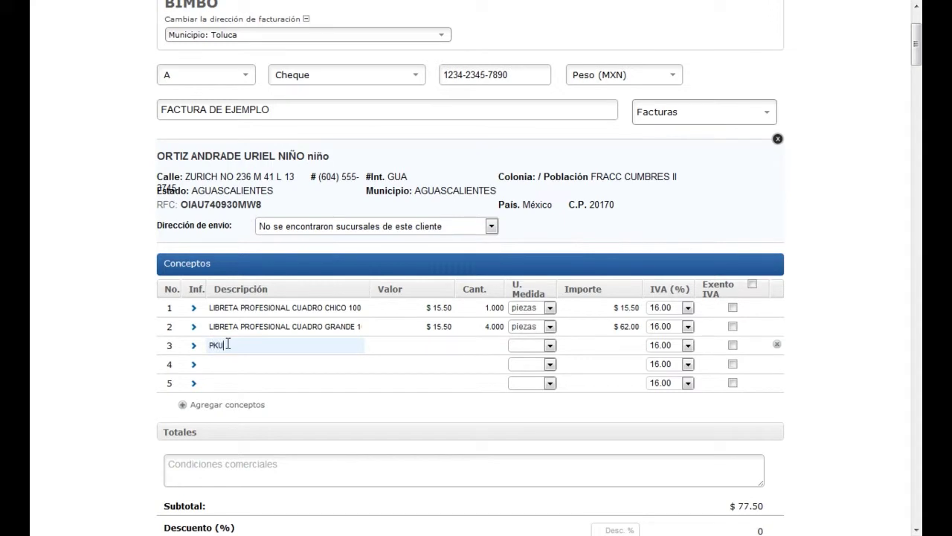
key(BackSpace)
key(BackSpace)
key(BackSpace)
key(BackSpace)
text(LUMA)
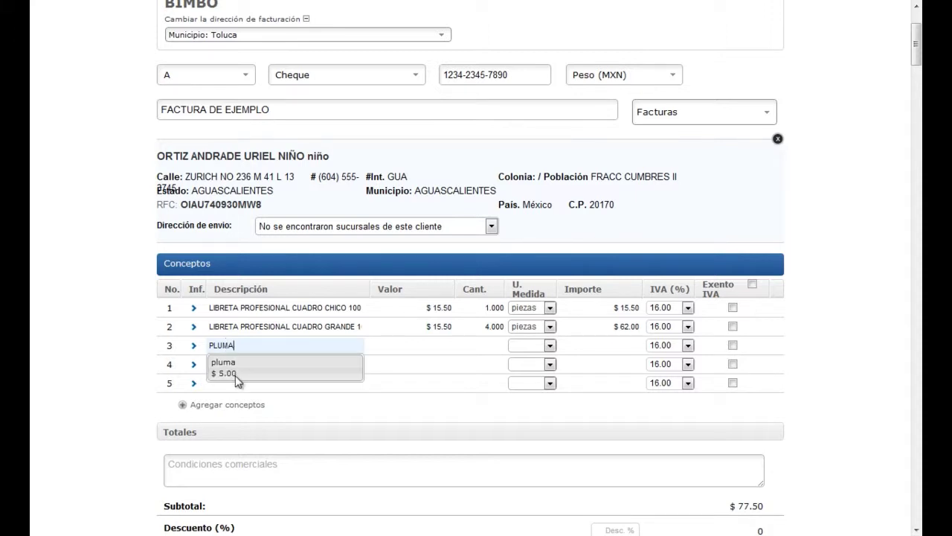
click(237, 378)
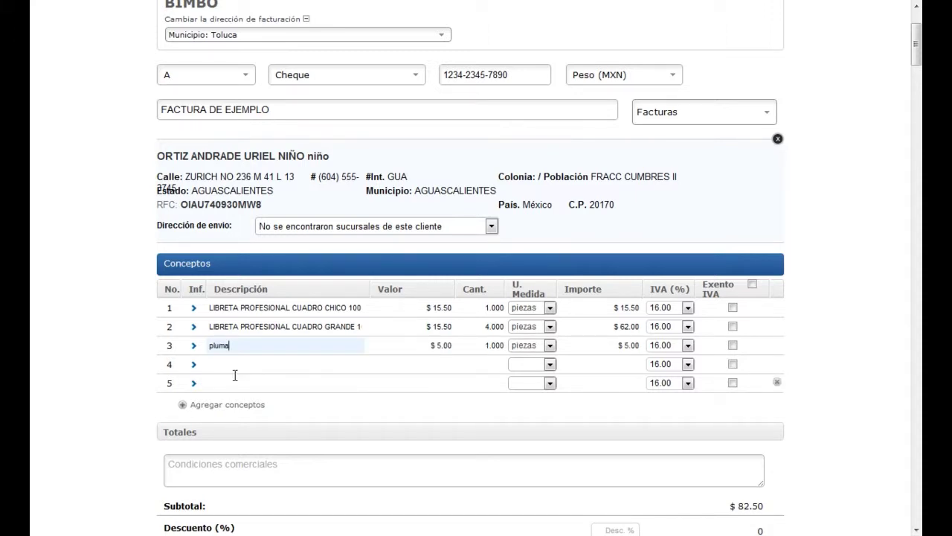
key(Tab)
key(Tab)
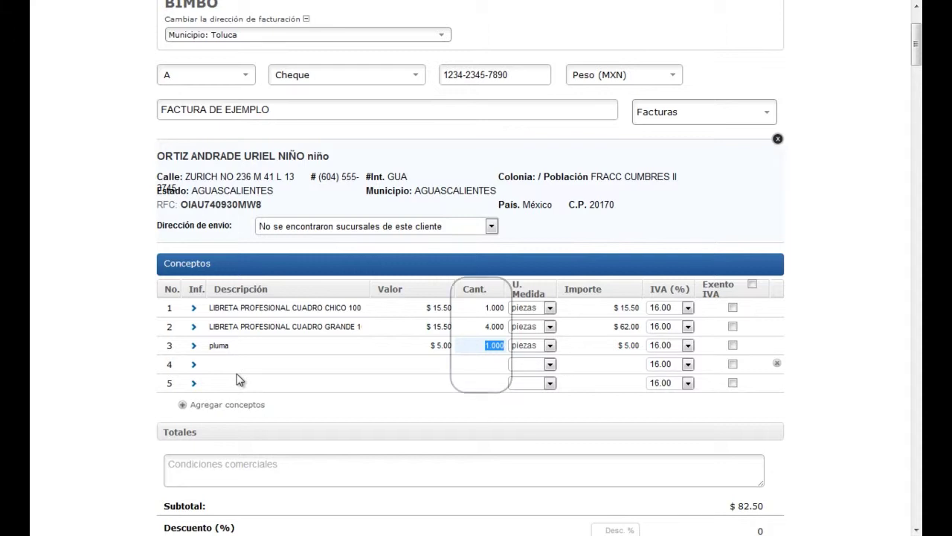
text(10)
key(Tab)
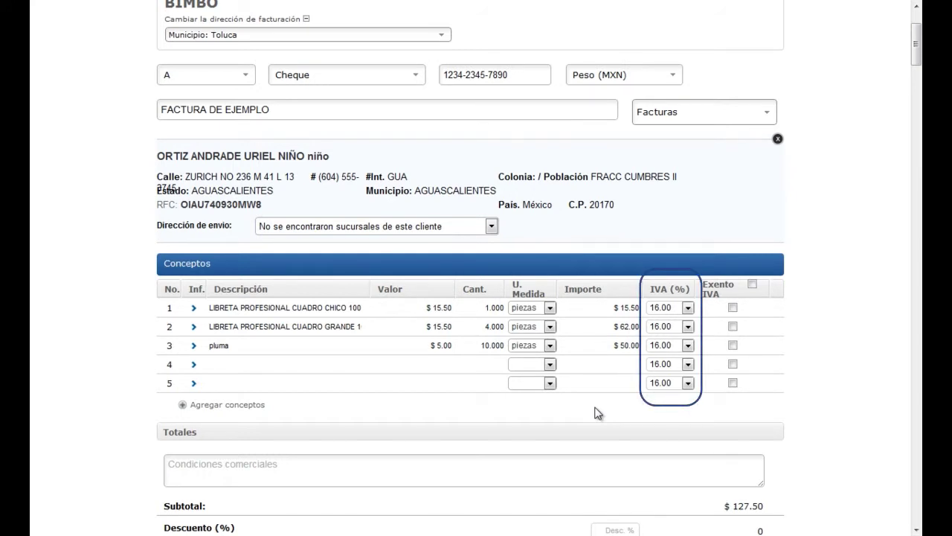
Step: Set the IVA rate to 11.00 % for the first notebook and the pluma line items
click(688, 307)
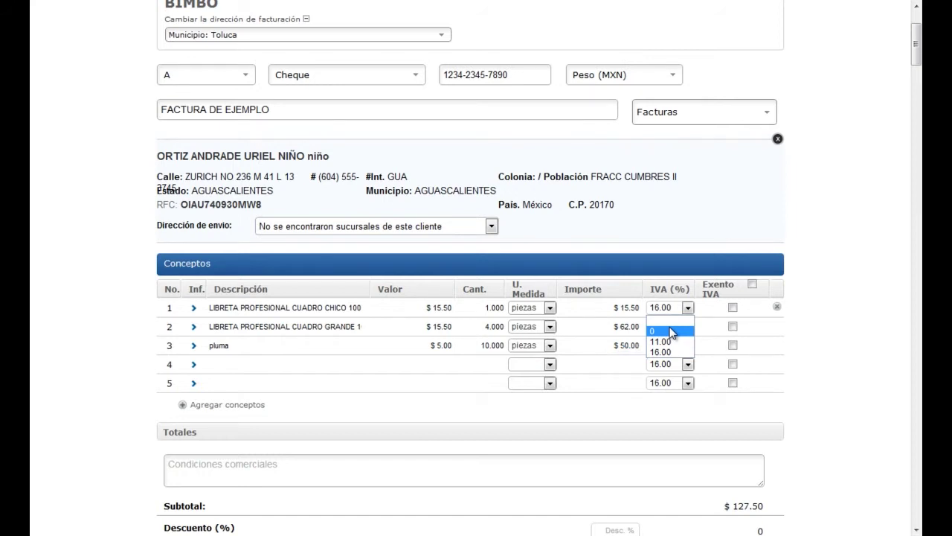
click(674, 341)
scroll(701, 341, down, 1)
click(687, 281)
click(655, 324)
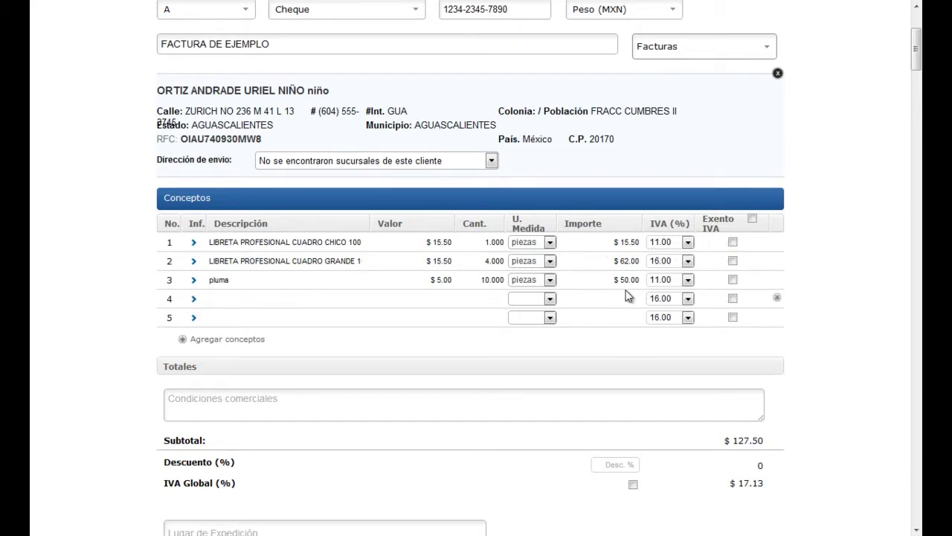
Step: Apply a global IVA of 16.00 % to the whole invoice instead of individual rates per line item
scroll(629, 295, down, 1)
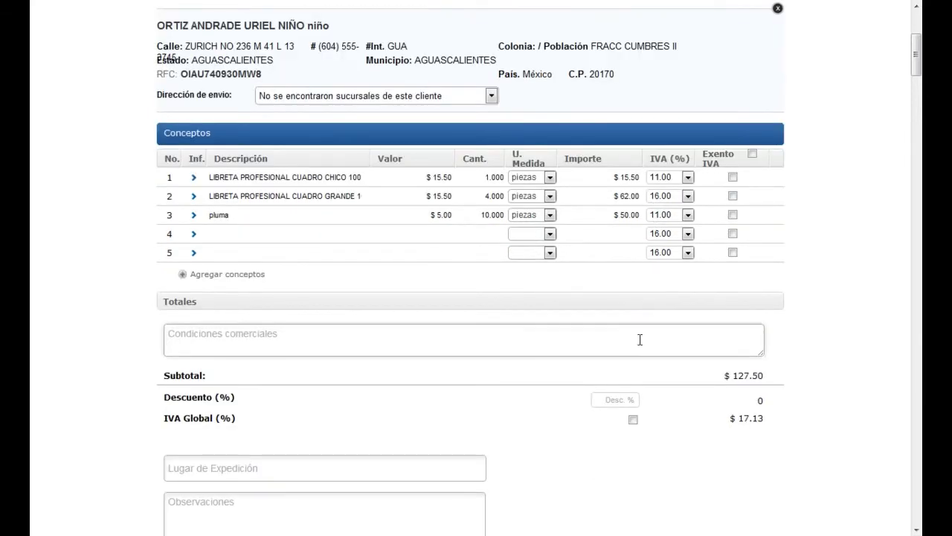
click(633, 420)
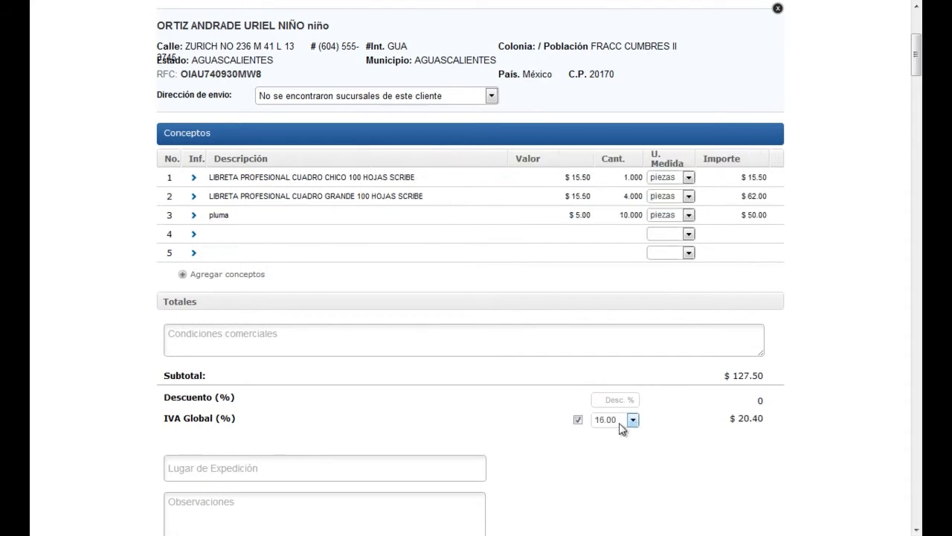
click(632, 421)
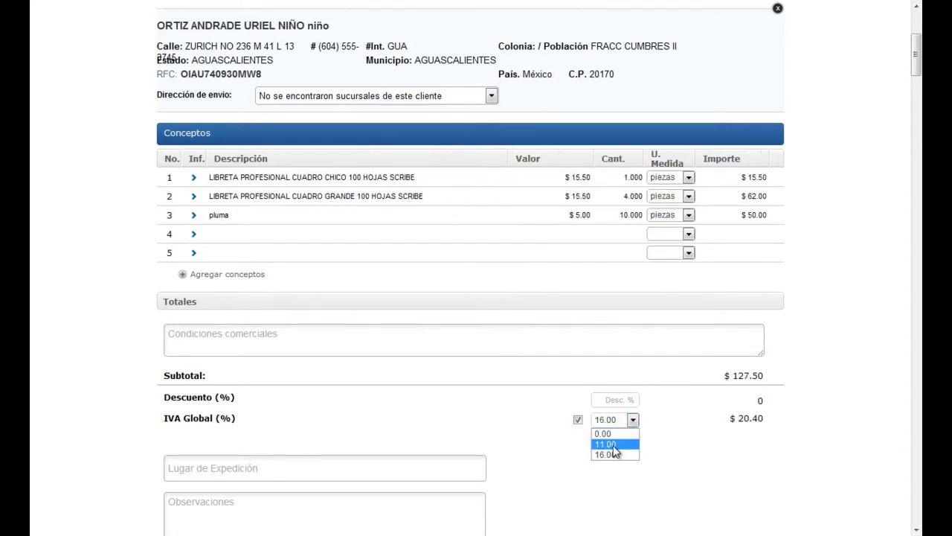
click(219, 332)
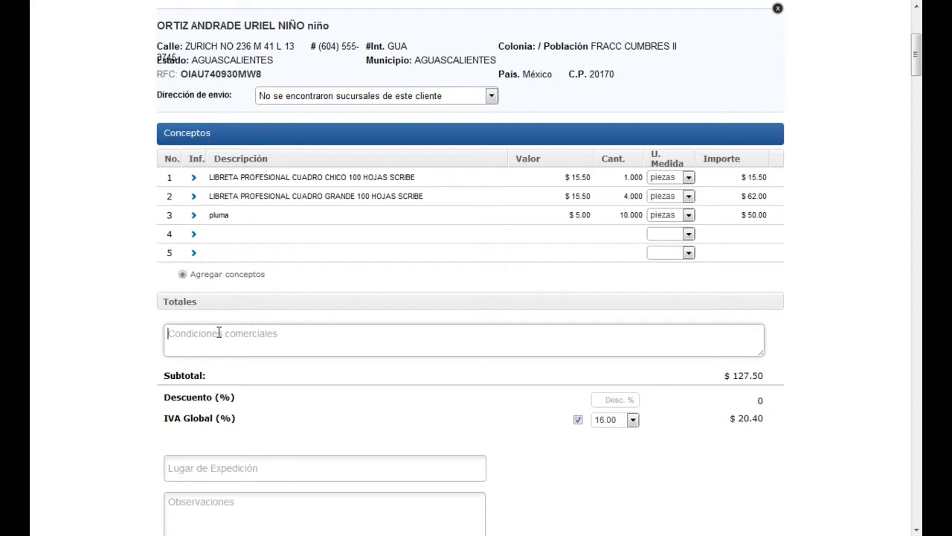
Step: Enter TOLUCA as the place of issue and "ESTA ES UNA PRUEBA COMO EJEMPLO DE COMO HACER UNA FACTURA." as the observations
scroll(297, 320, down, 2)
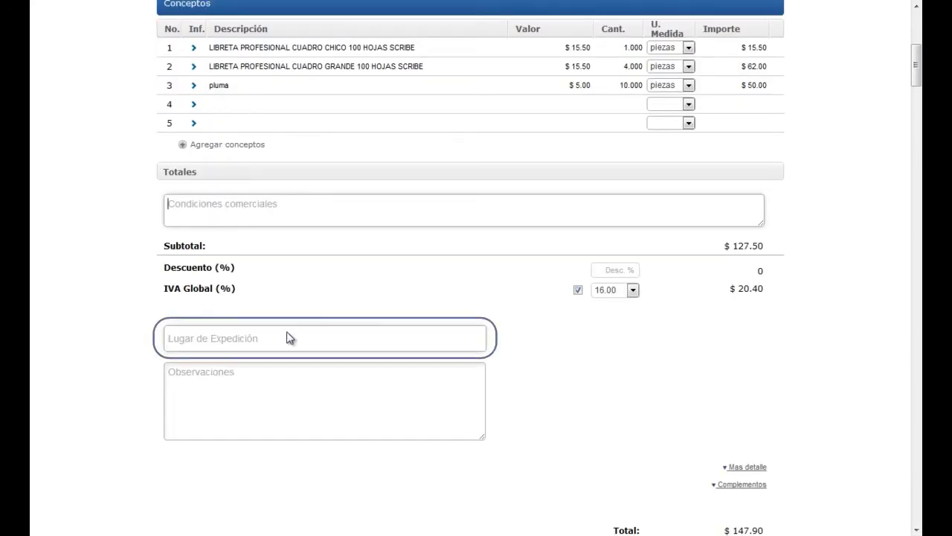
click(288, 336)
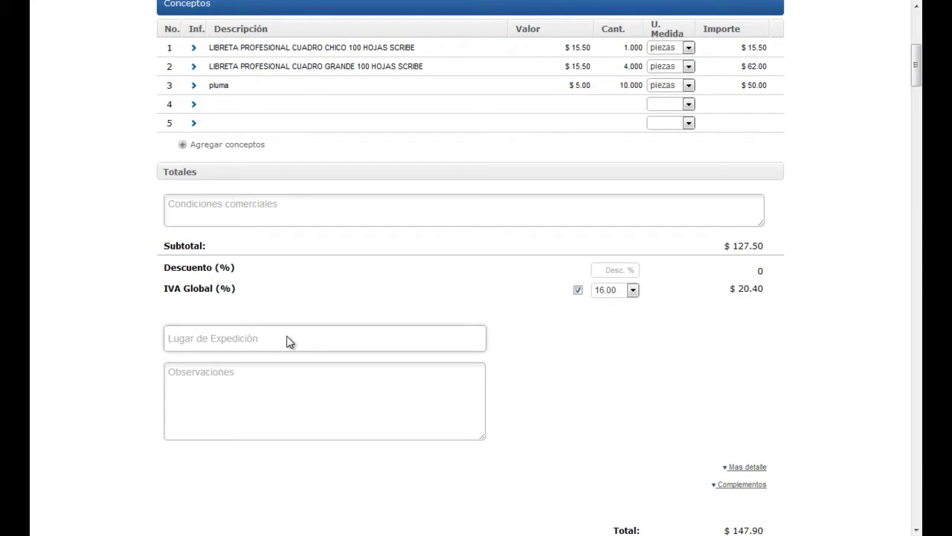
text(TOLUCA)
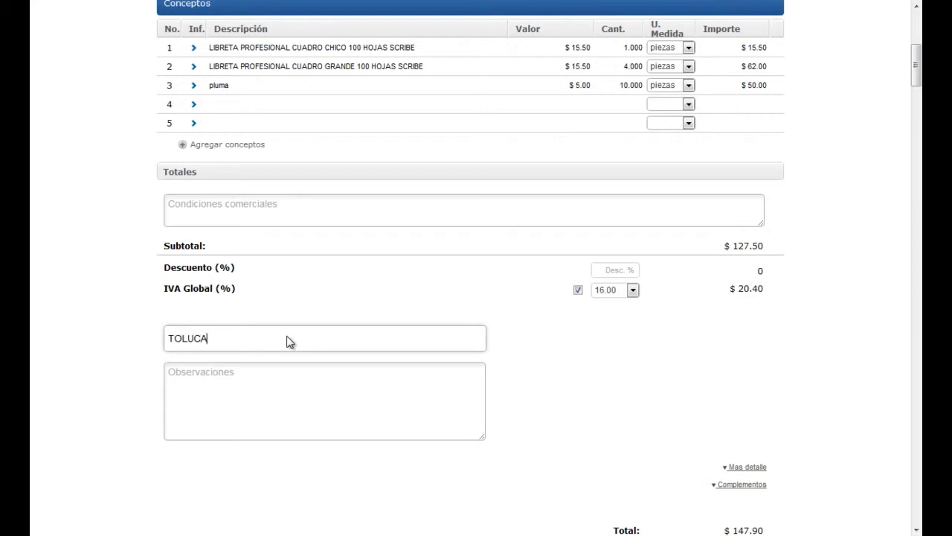
key(Tab)
click(253, 372)
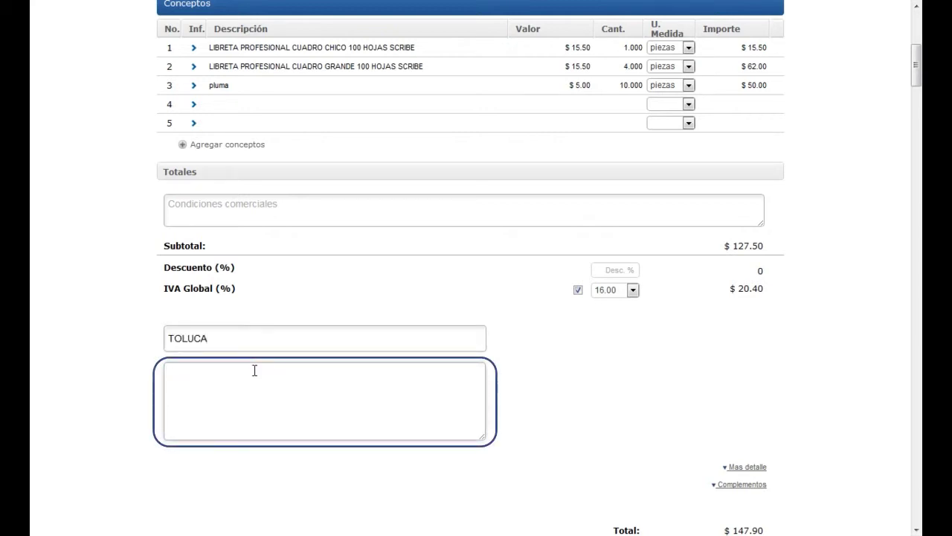
text(ESTA ES UNA)
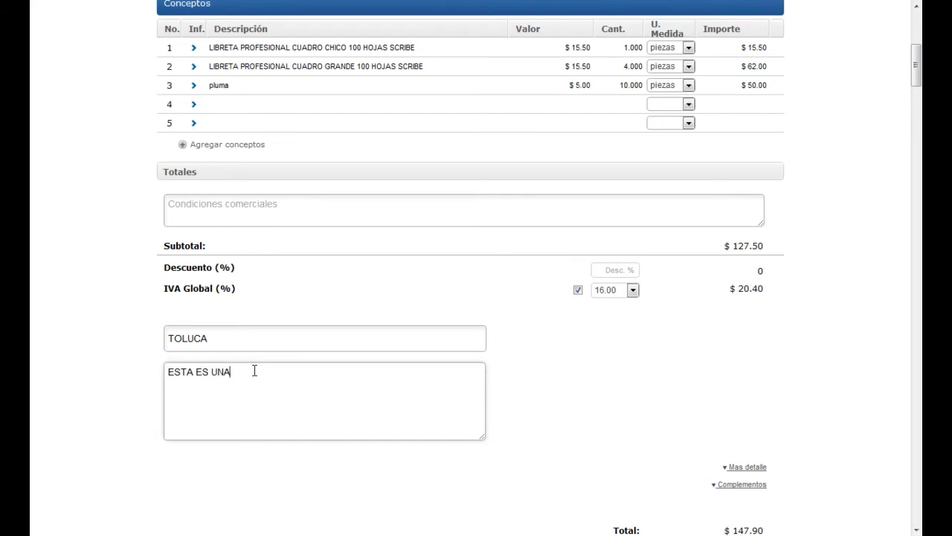
text( PRUEBA COMO EJEMPLO DE COMO H)
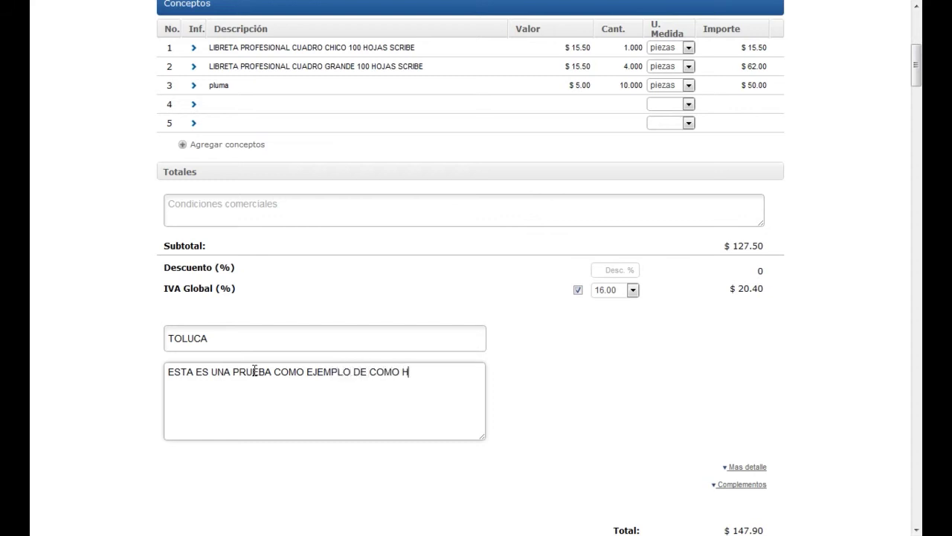
text(ACER UNA FACTURA)
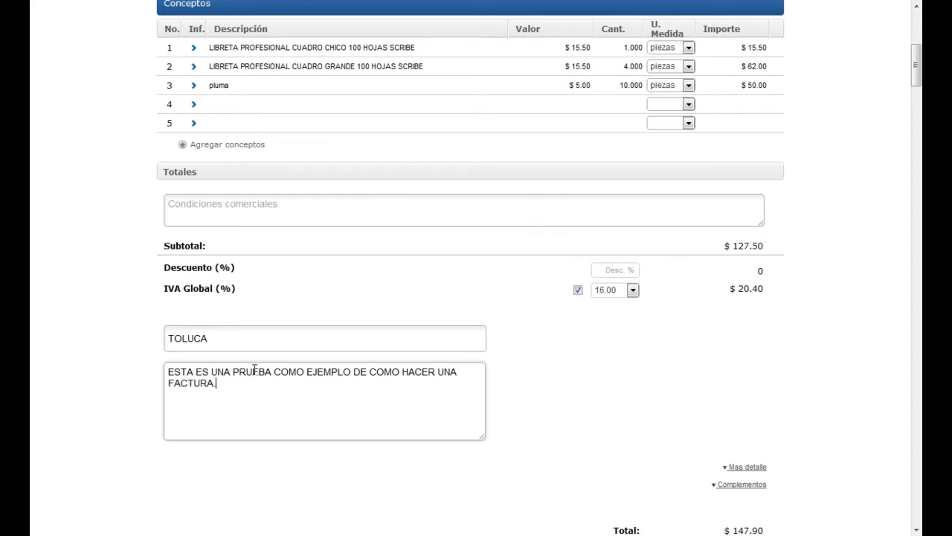
text(.)
Step: Generate the invoice and open its PDF version from the offered output options
scroll(563, 416, down, 2)
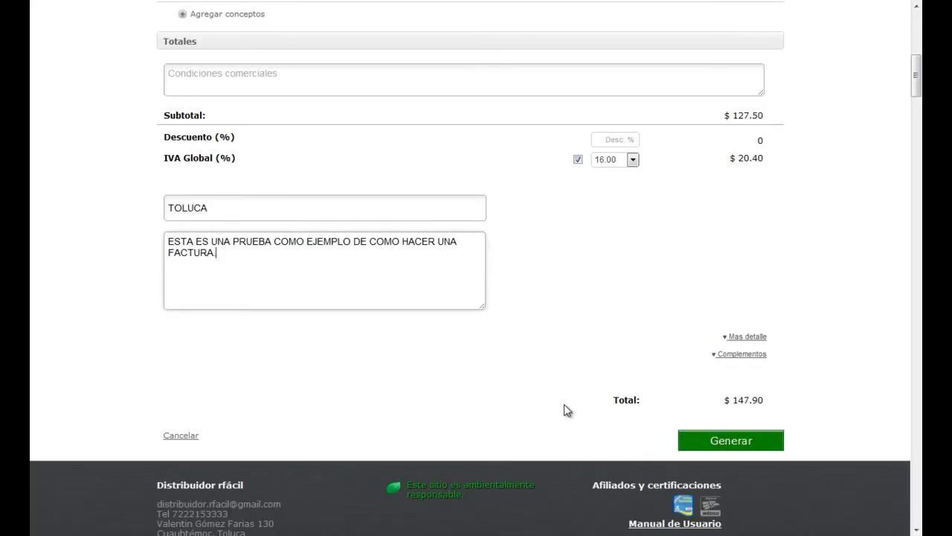
click(712, 442)
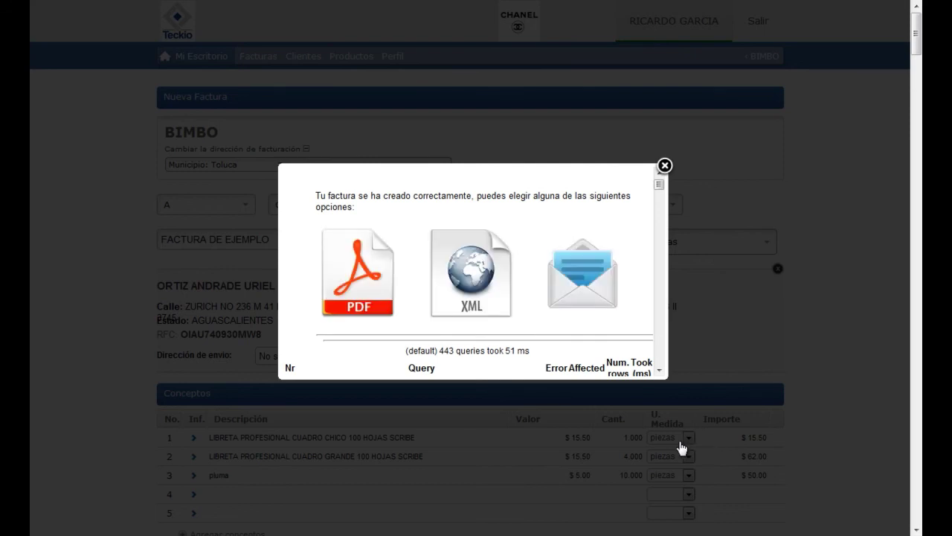
click(359, 288)
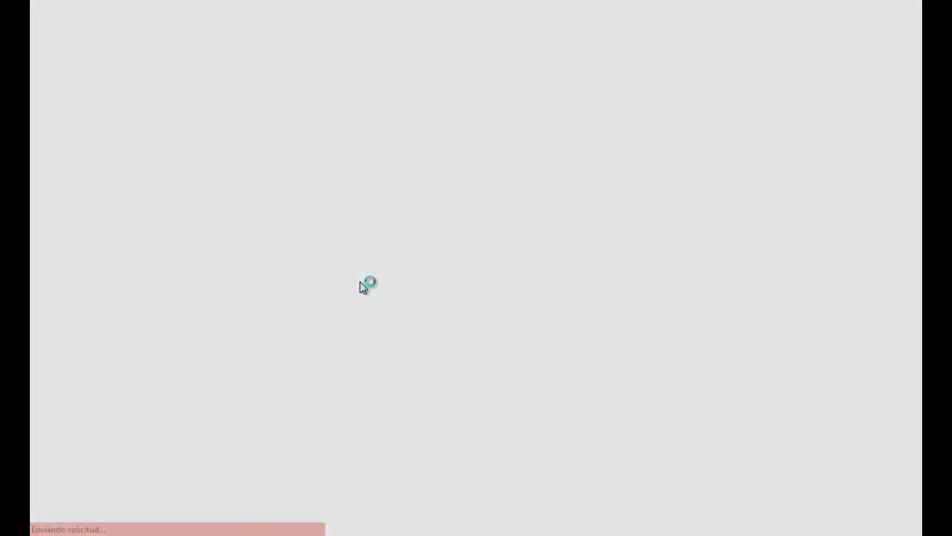